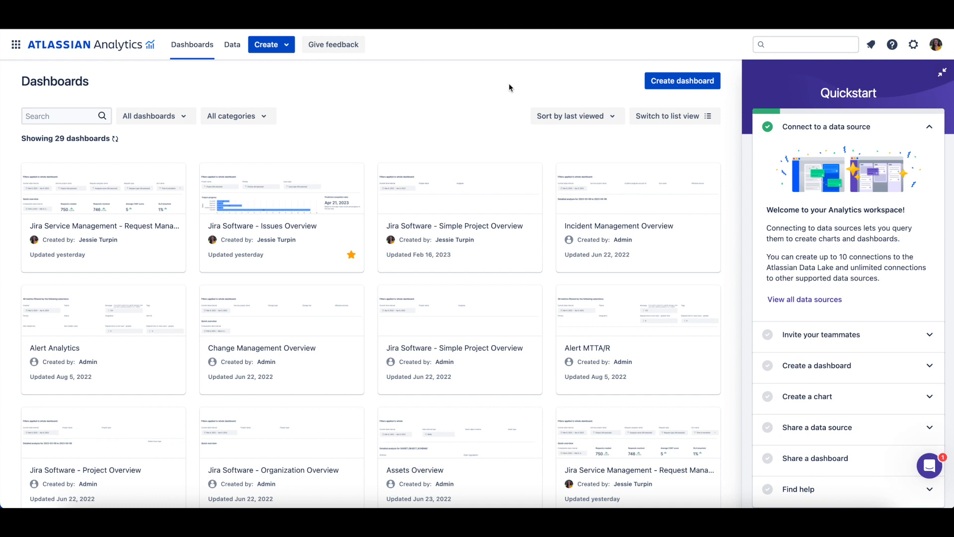
# - Go to user management in Atlassian Administration and open the list of users for the Analytics product
pyautogui.click(893, 343)
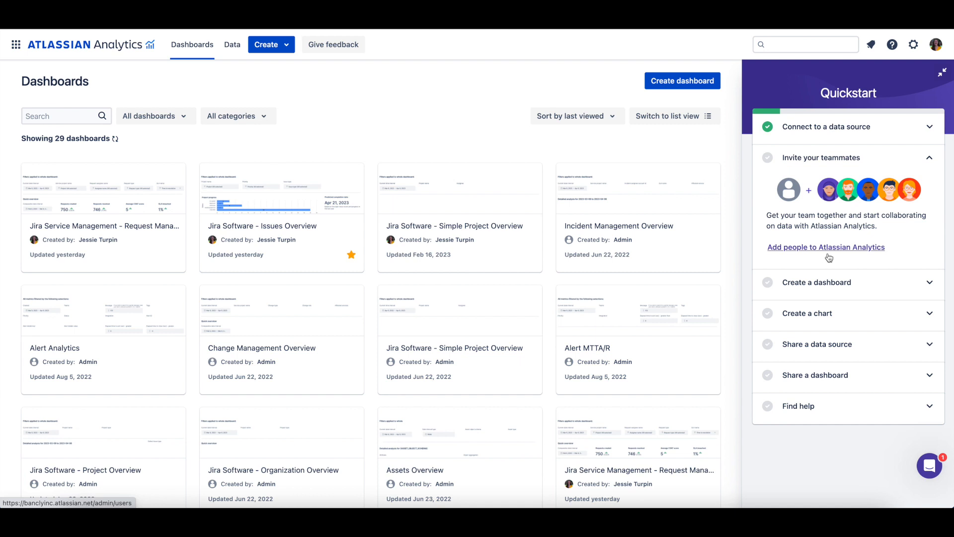
pyautogui.click(913, 46)
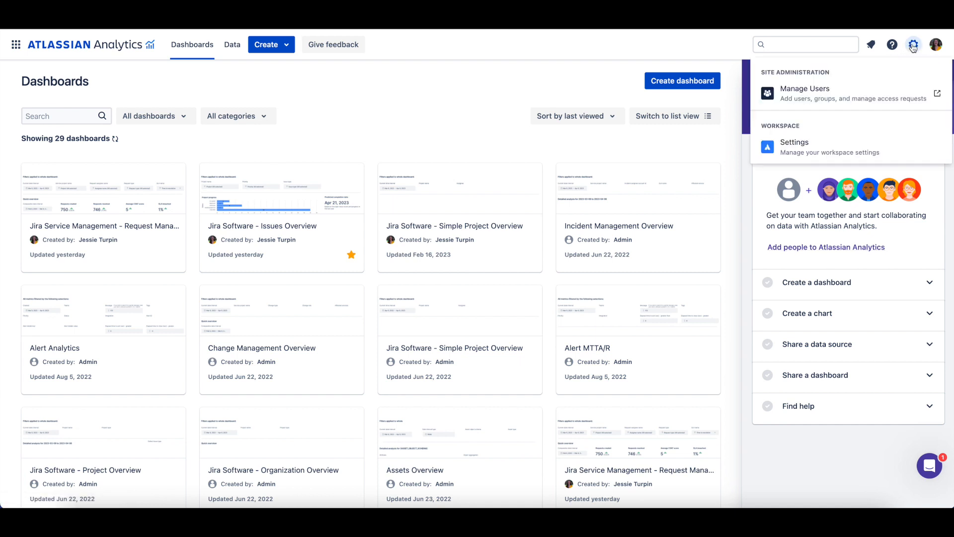
pyautogui.click(905, 96)
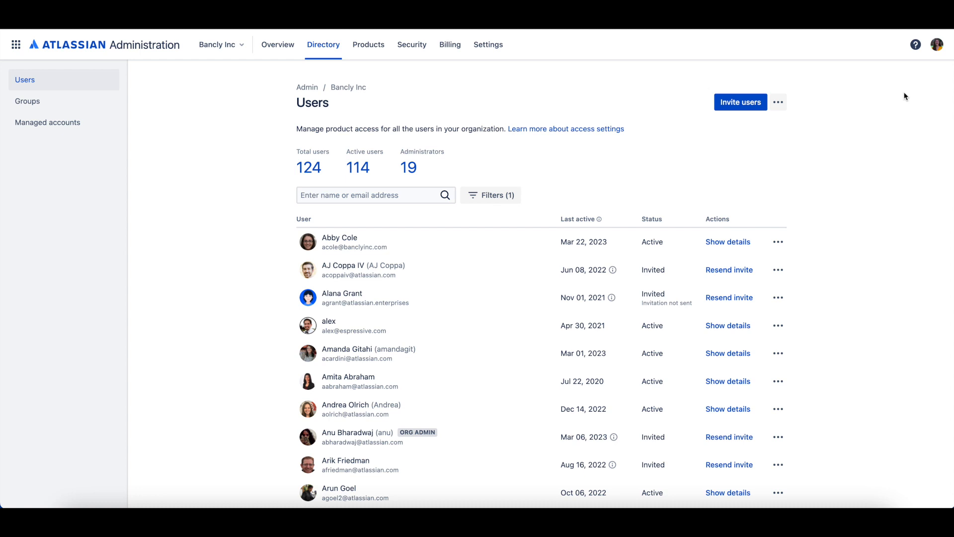
pyautogui.click(361, 52)
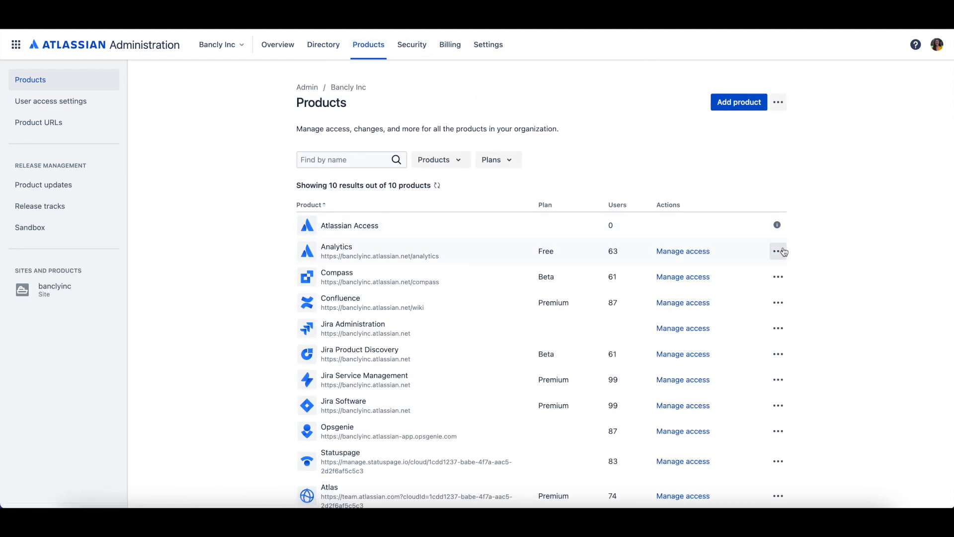
pyautogui.click(783, 252)
pyautogui.click(776, 275)
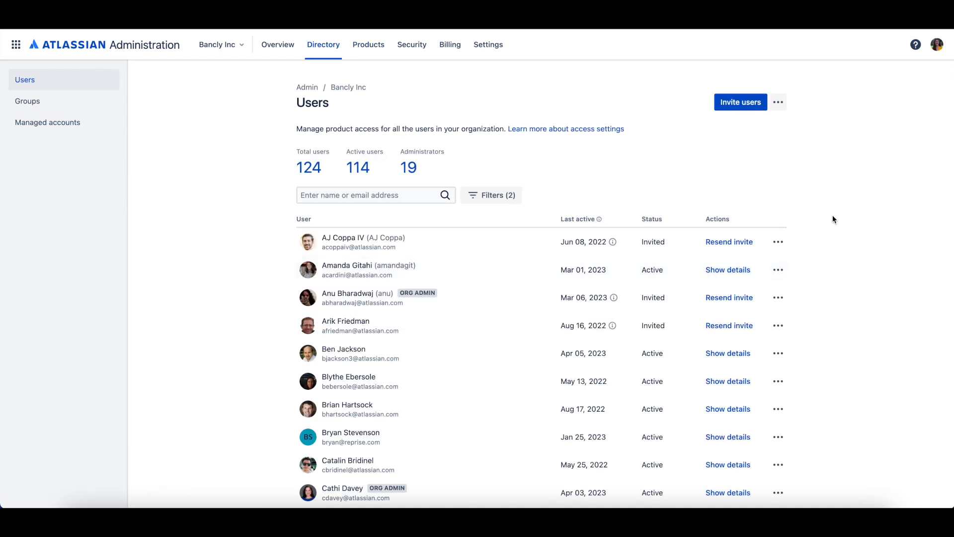
# - Invite a teammate to Bancly Inc by email address, keeping the preset product roles
pyautogui.click(738, 105)
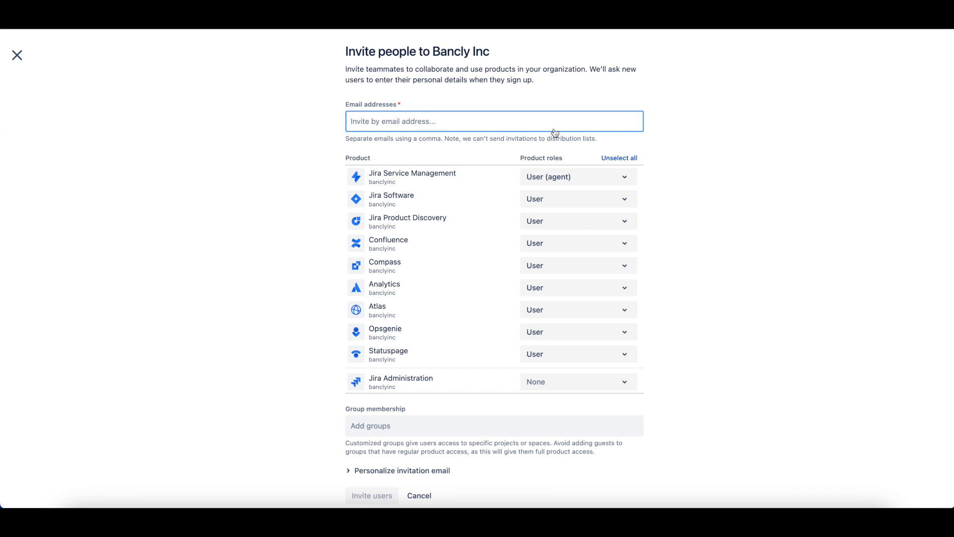
pyautogui.hotkey('ctrl', 'v')
pyautogui.press('Return')
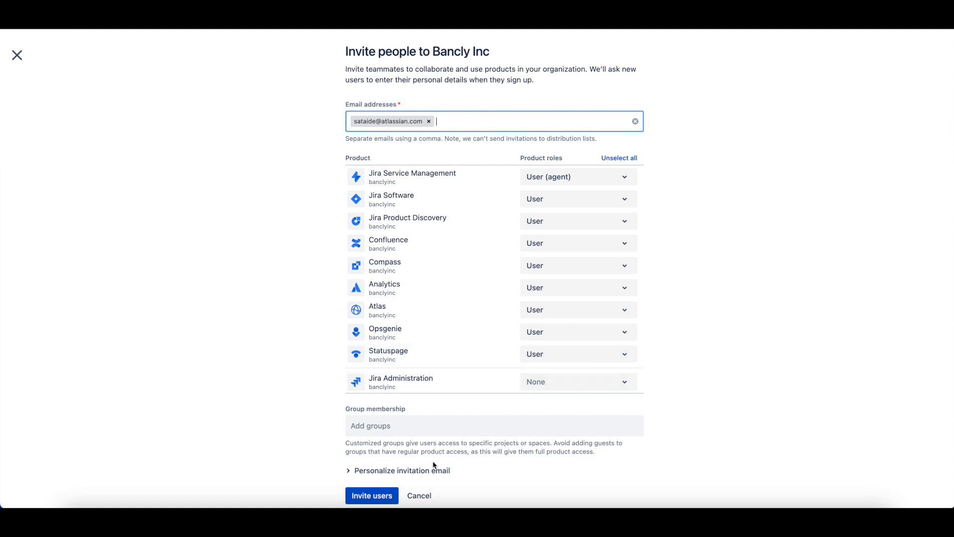
pyautogui.click(383, 496)
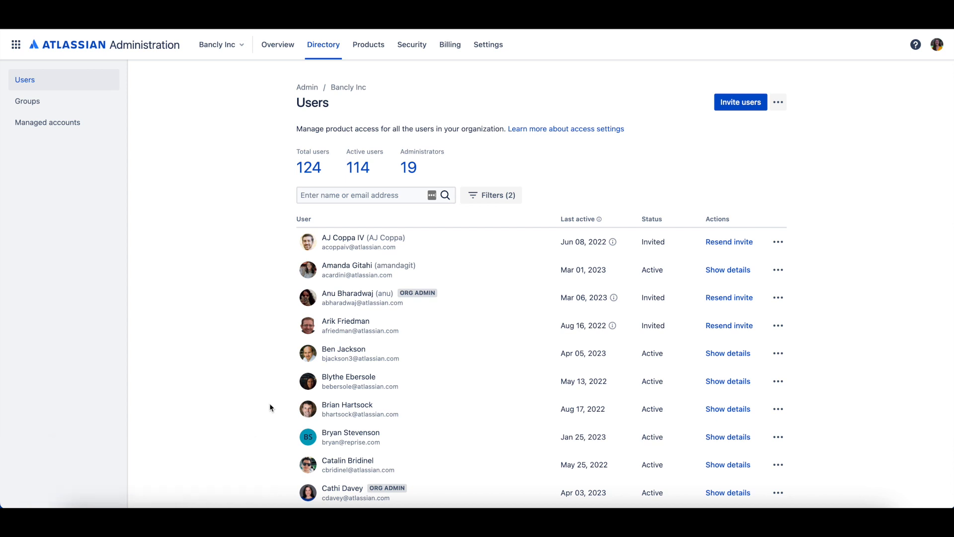
# - Add the Demo group to the Analytics product with the User role
pyautogui.click(380, 53)
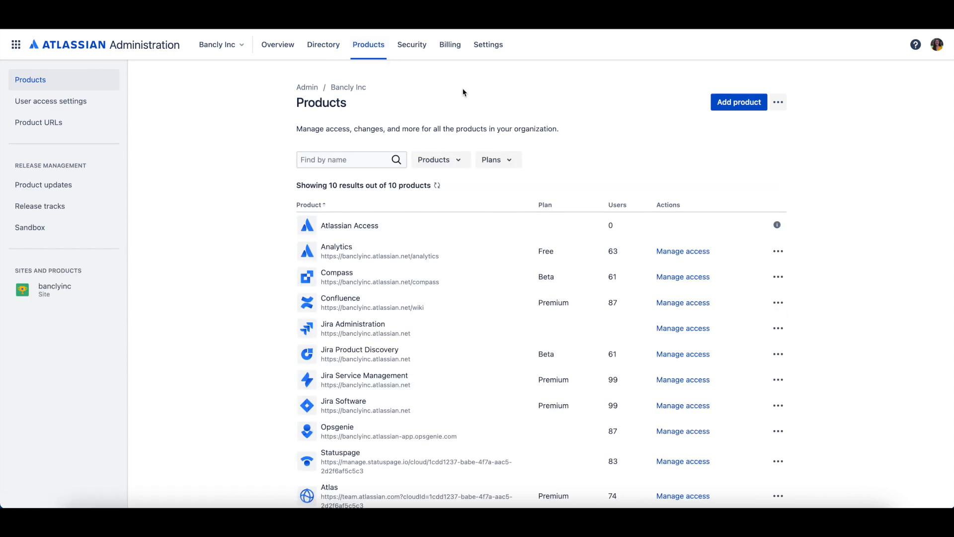
pyautogui.click(682, 251)
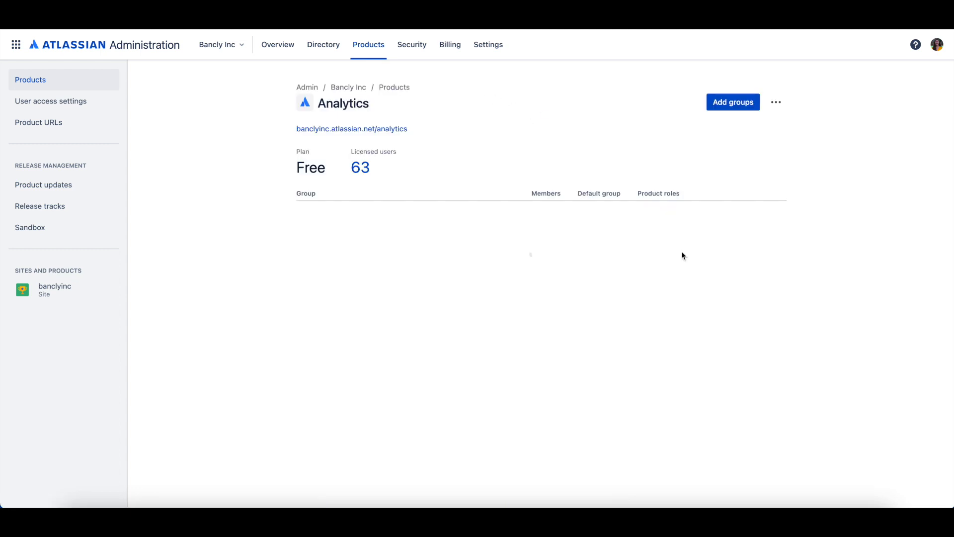
pyautogui.click(732, 106)
pyautogui.write('Demo')
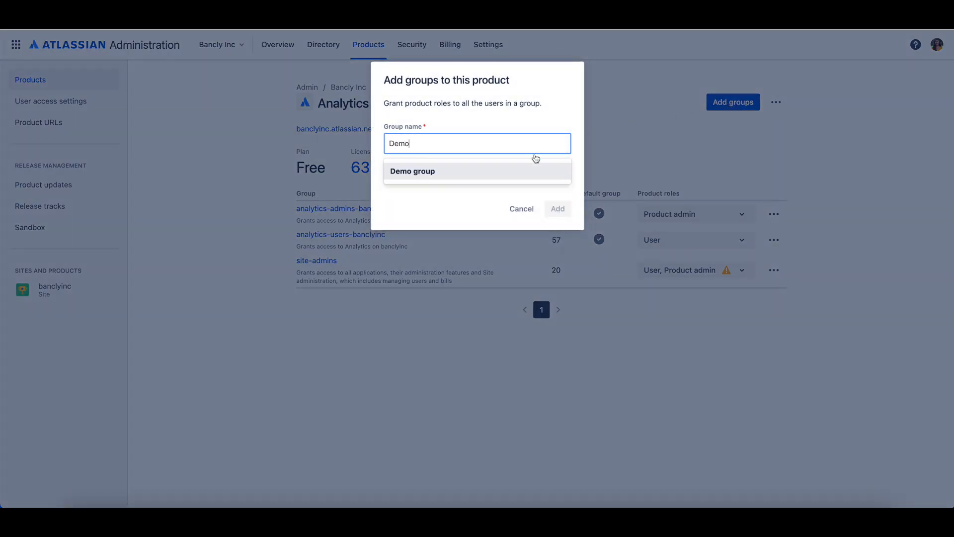
pyautogui.click(524, 170)
pyautogui.click(536, 179)
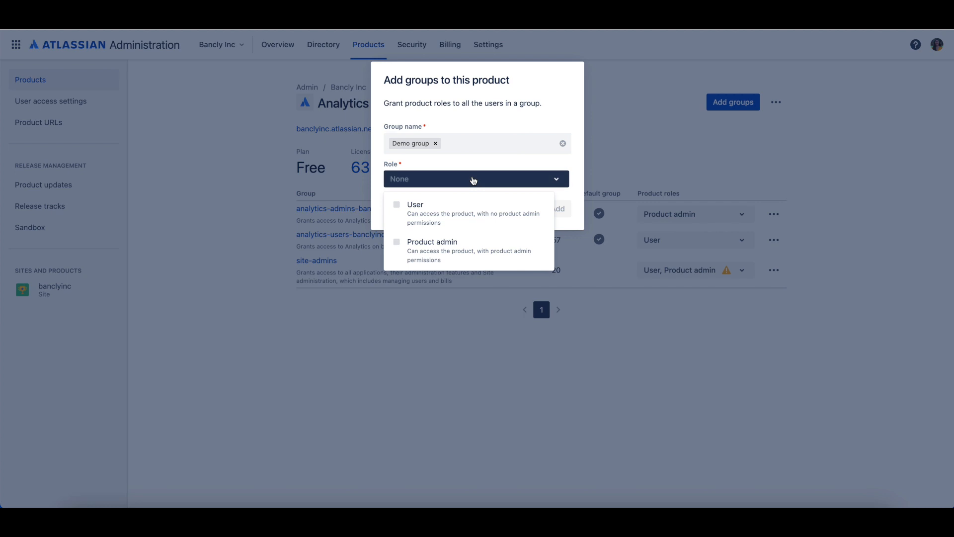
pyautogui.click(442, 209)
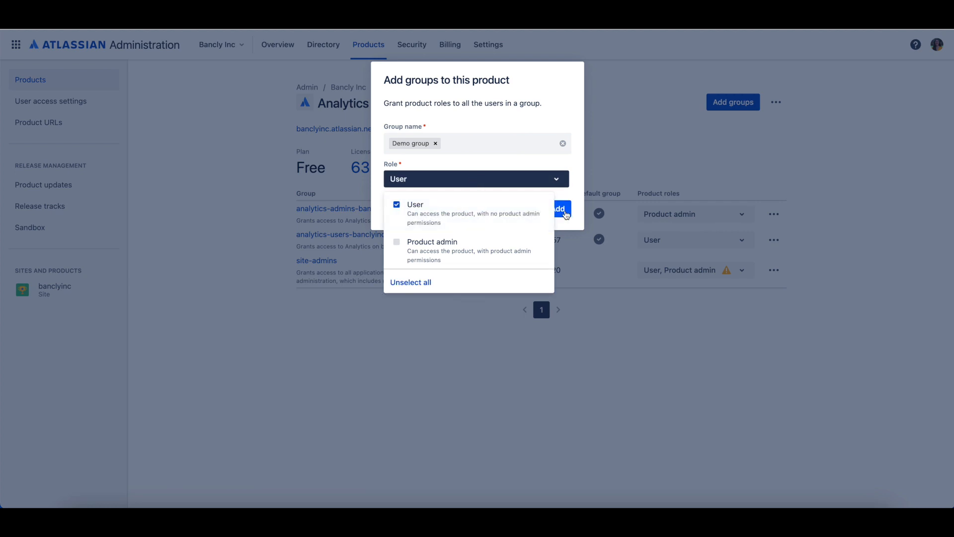
pyautogui.click(567, 213)
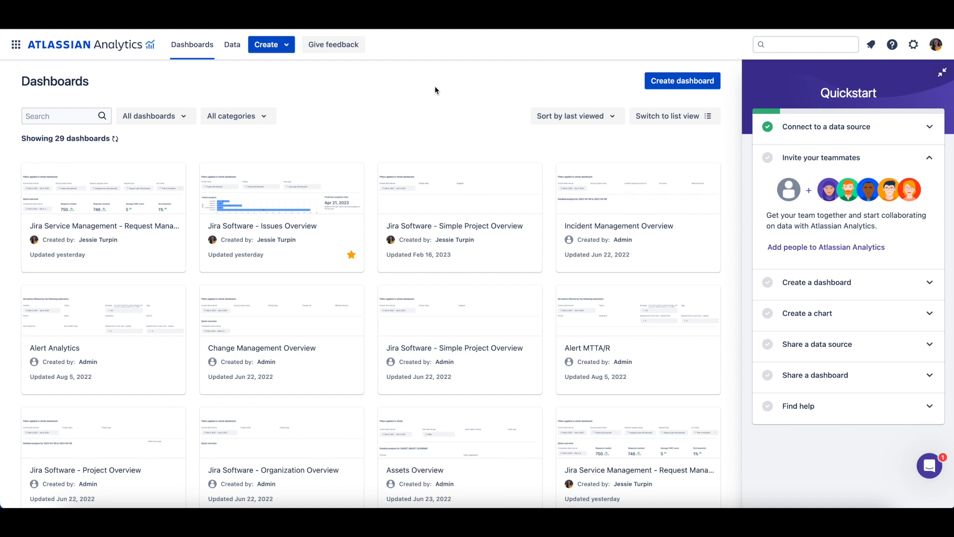
# - In Atlassian Analytics, give the teammate Can manage on All Atlassian data and allow querying by anyone with an Enterprise-plan product and Atlassian Analytics
pyautogui.click(238, 52)
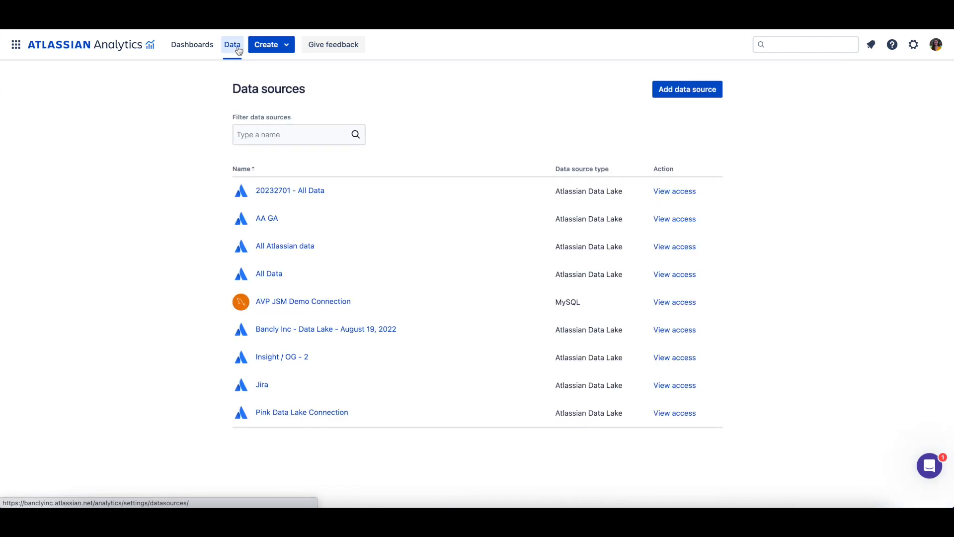
pyautogui.click(674, 247)
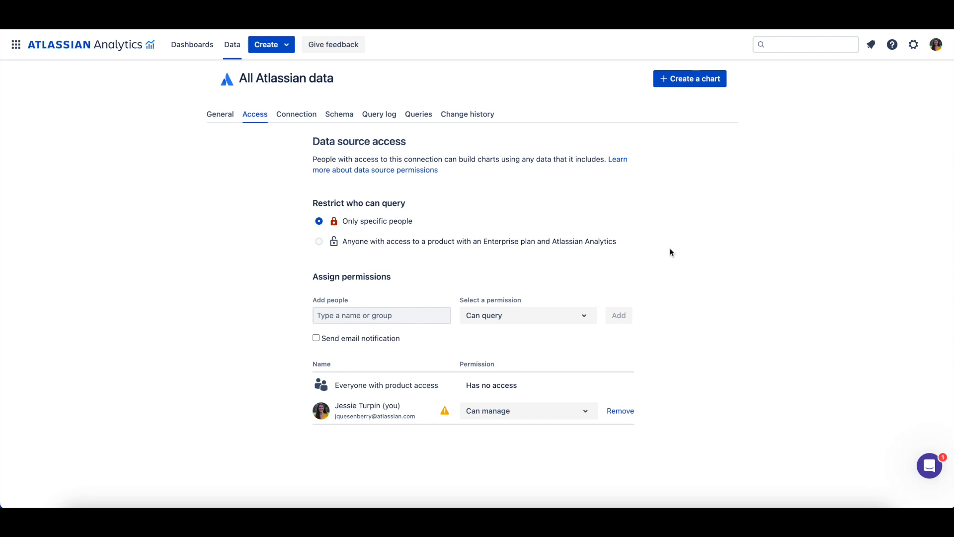
pyautogui.click(412, 313)
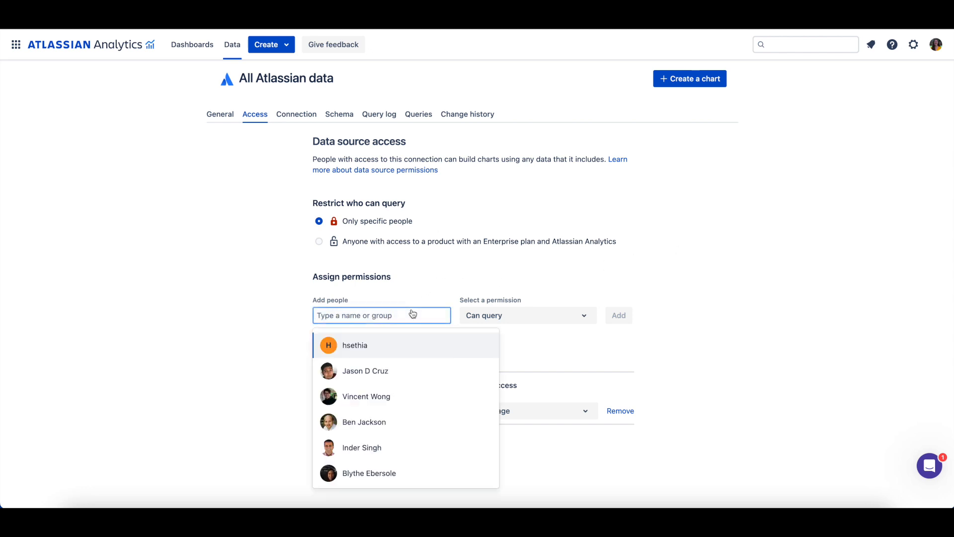
pyautogui.write('sky')
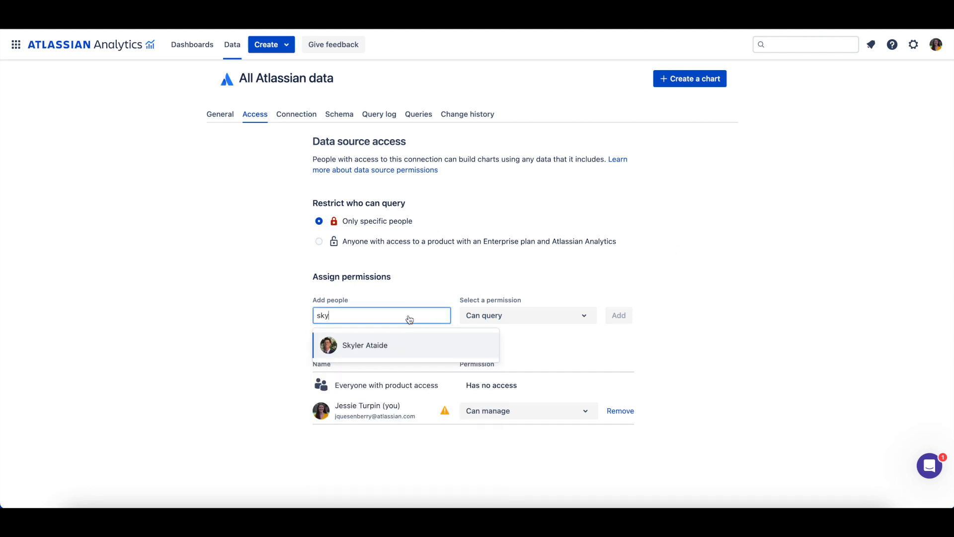
pyautogui.click(416, 343)
pyautogui.click(510, 314)
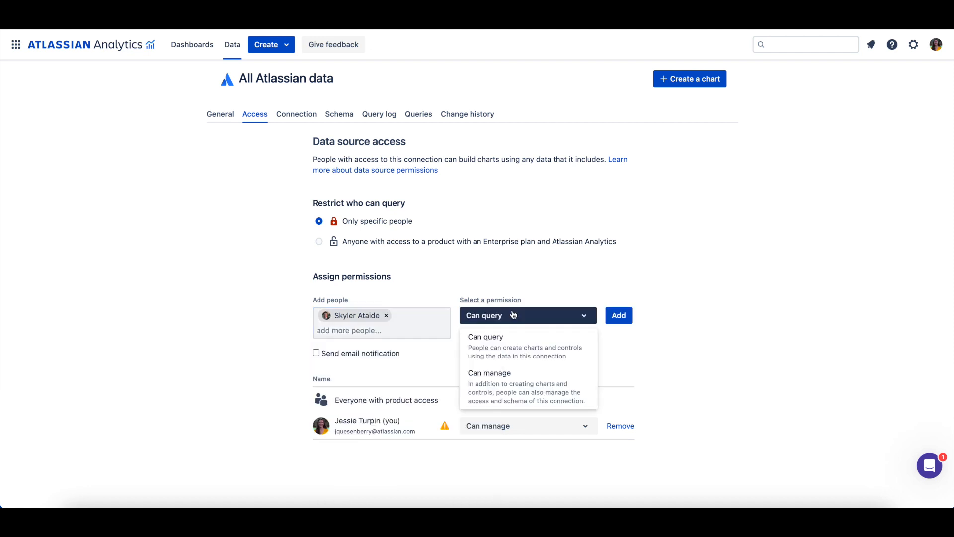
pyautogui.click(531, 372)
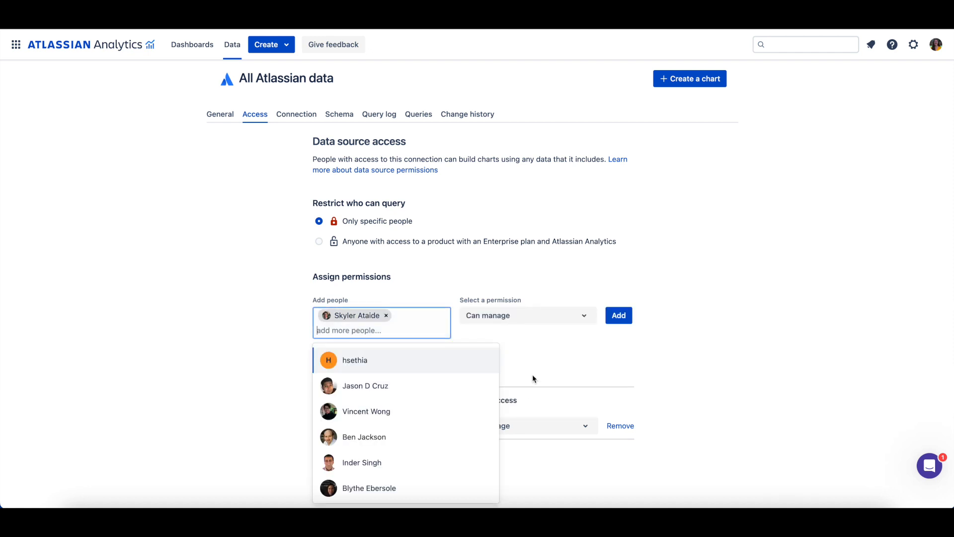
pyautogui.click(627, 322)
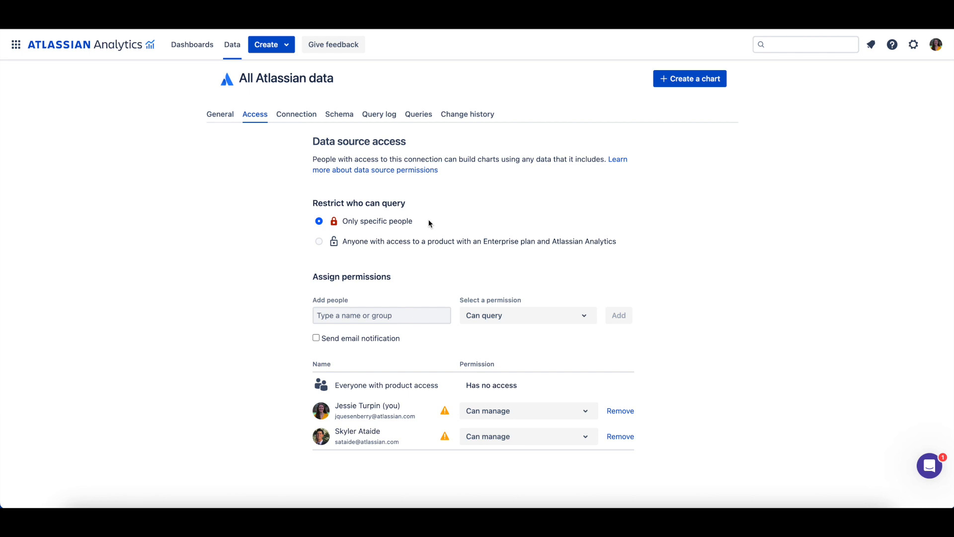
pyautogui.click(319, 242)
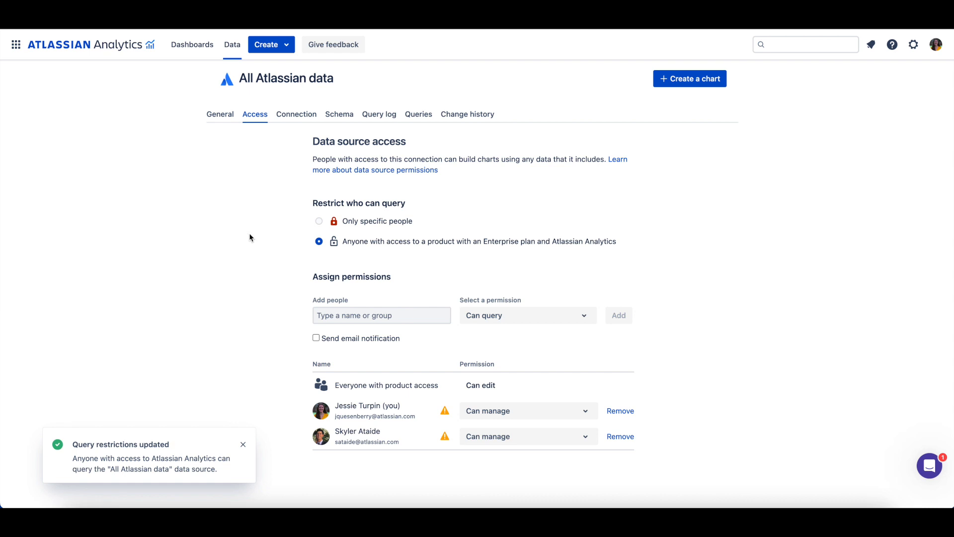
# - Grant the teammate access to the Jira Software - Issues Overview dashboard from the dashboard list, choosing a permission level
pyautogui.click(190, 45)
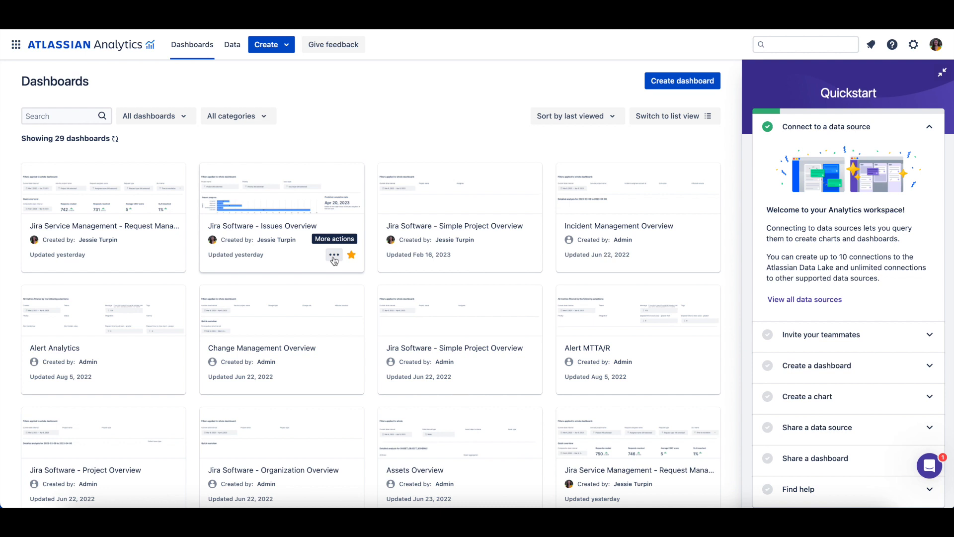
pyautogui.click(333, 255)
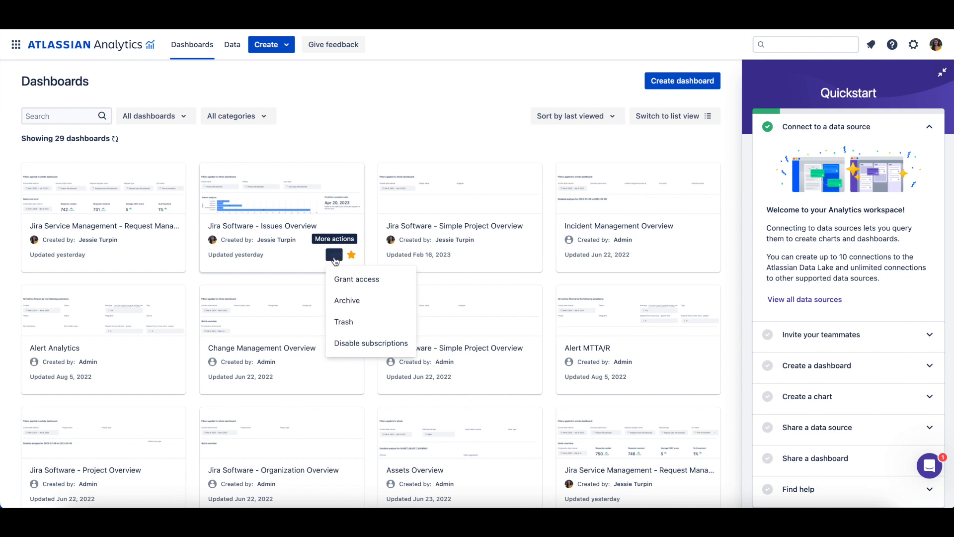
pyautogui.click(392, 282)
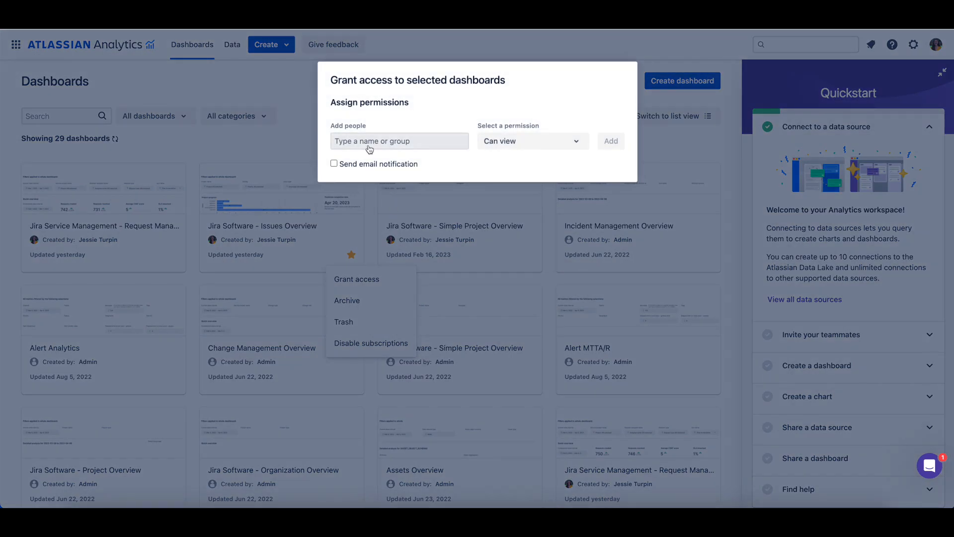
pyautogui.click(369, 148)
pyautogui.write('sky')
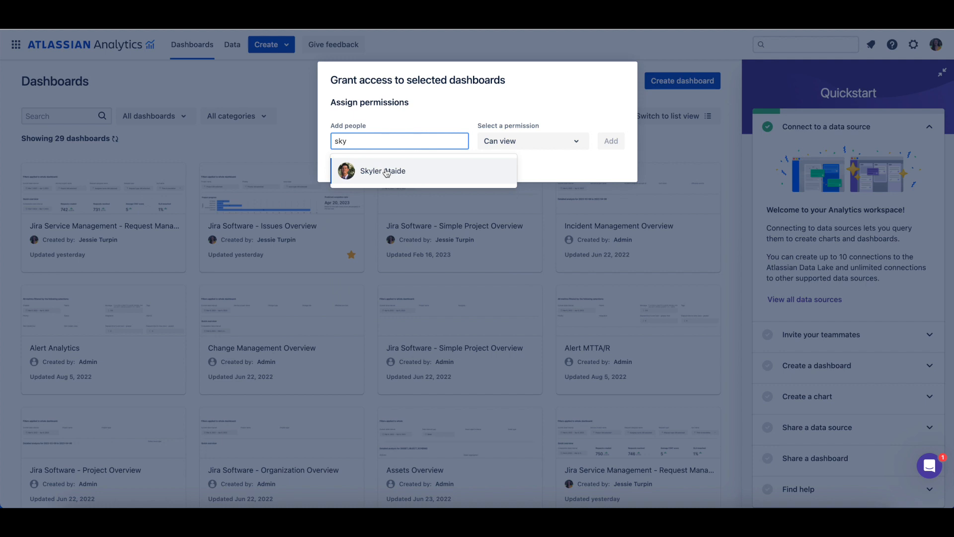
pyautogui.click(387, 171)
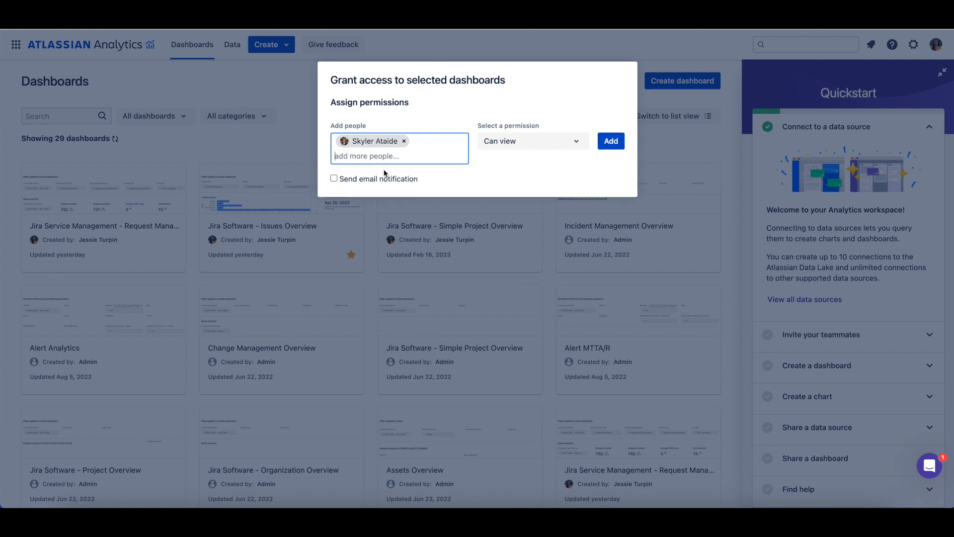
pyautogui.click(517, 143)
pyautogui.click(508, 239)
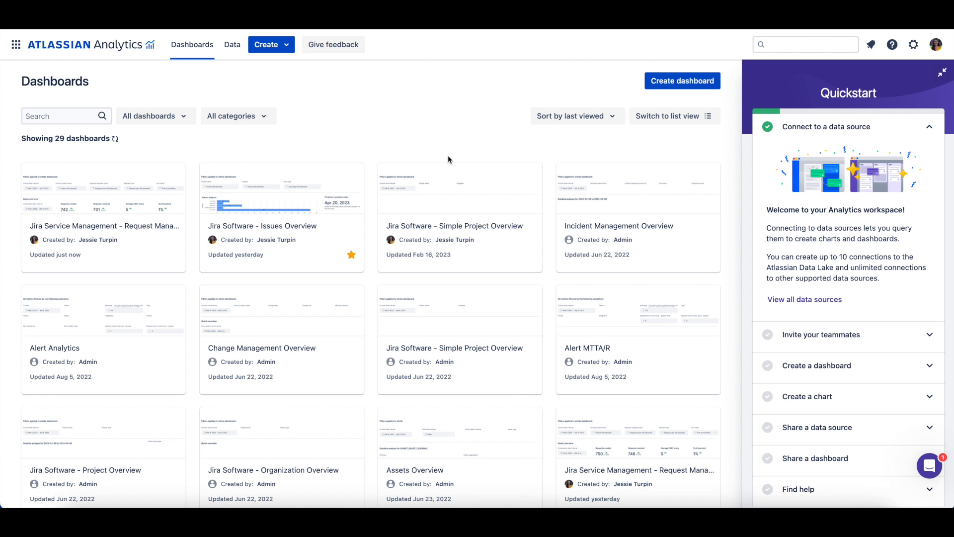
# - Give the teammate Can edit on the Jira Service Management - Request Management Overview dashboard and allow anyone with access to Atlassian Analytics to view it
pyautogui.click(158, 182)
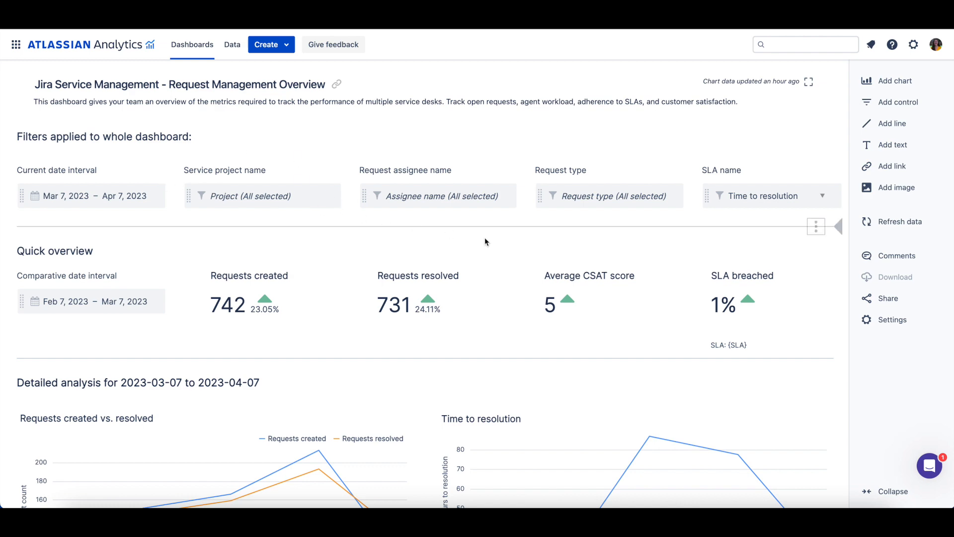
pyautogui.click(929, 301)
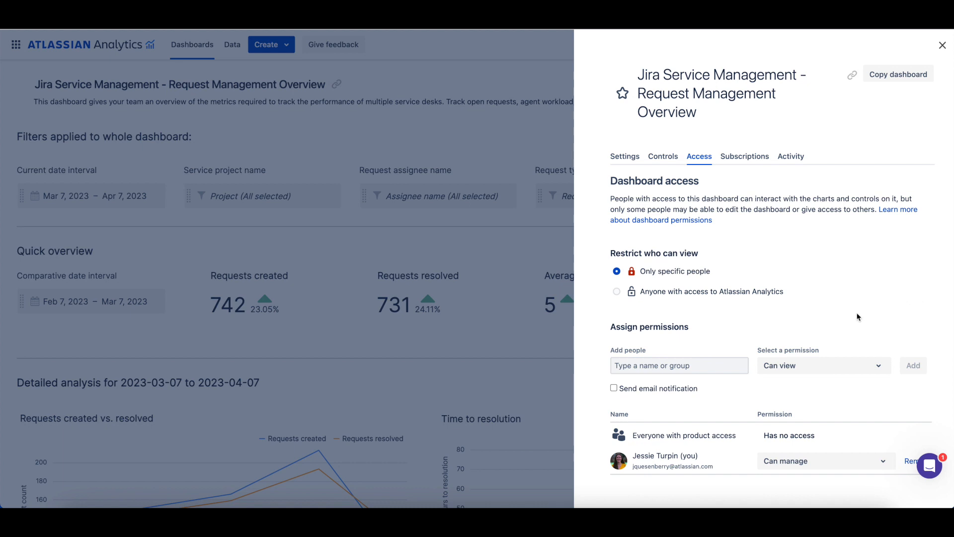
pyautogui.click(699, 368)
pyautogui.write('sky')
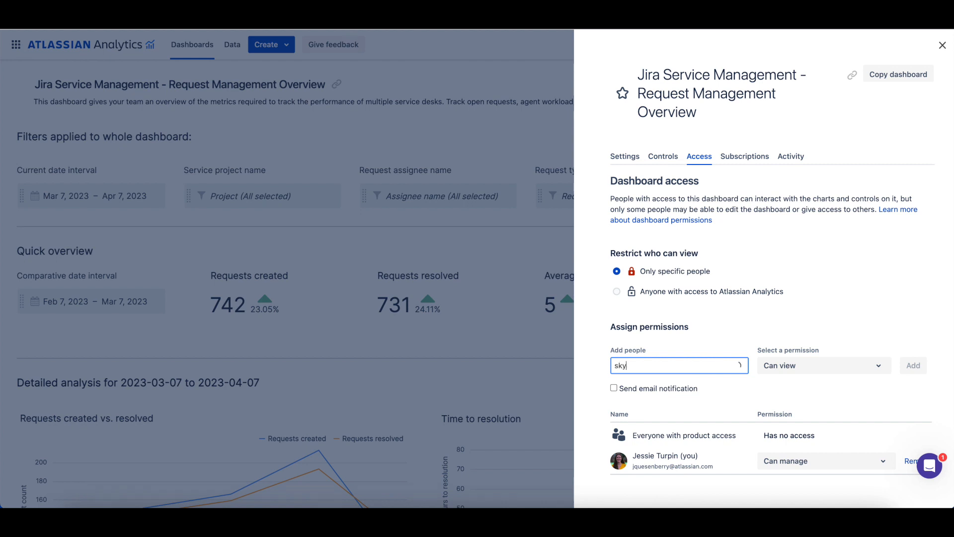
pyautogui.click(710, 395)
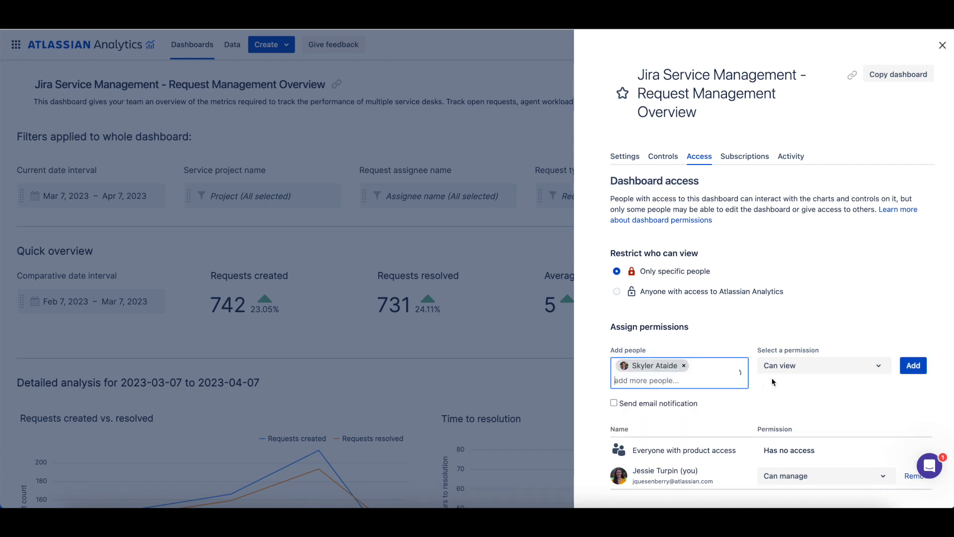
pyautogui.click(781, 375)
pyautogui.click(815, 416)
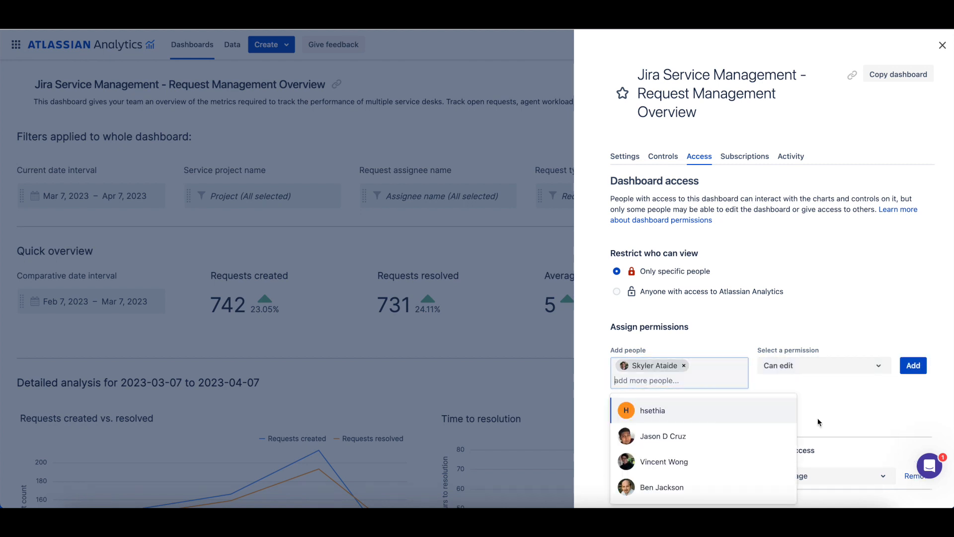
pyautogui.click(914, 369)
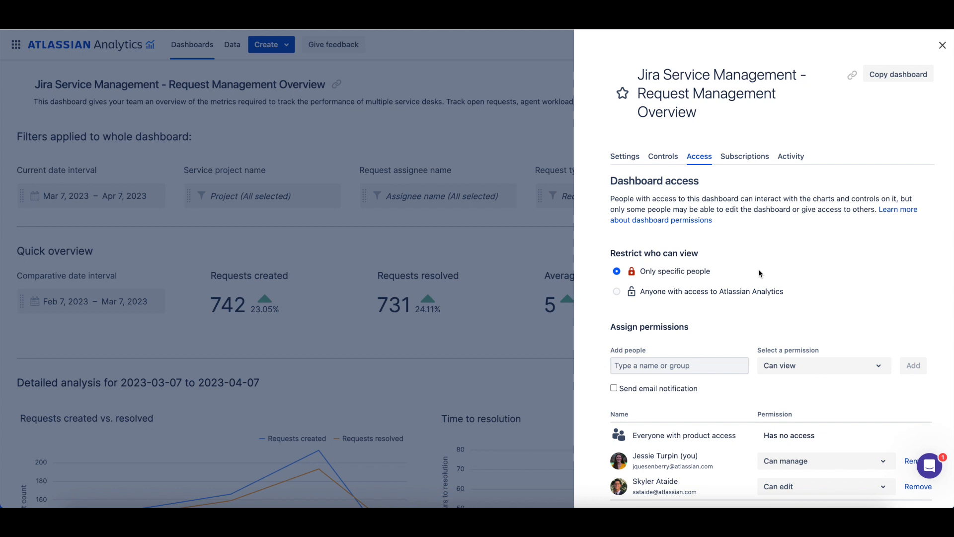
pyautogui.click(616, 292)
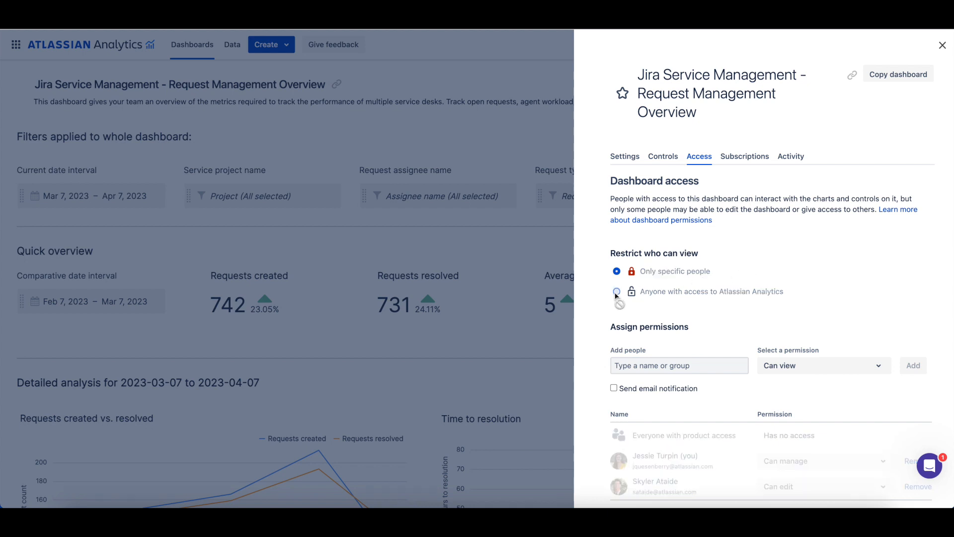